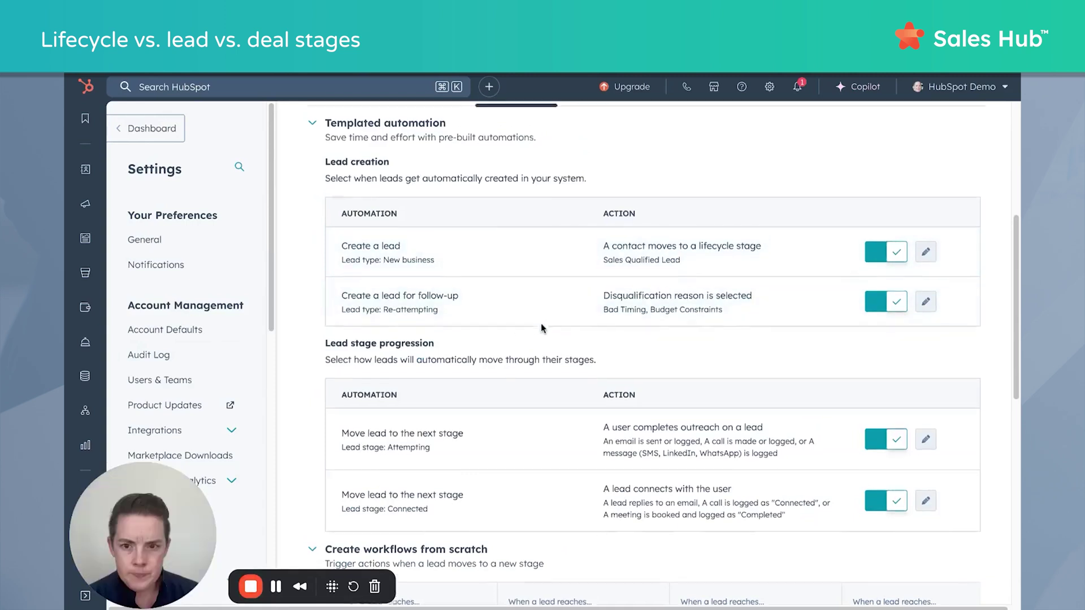
Step: Show the lead pipeline's stages: New under Not started, Attempting and Connected under In progress
left_click(339, 220)
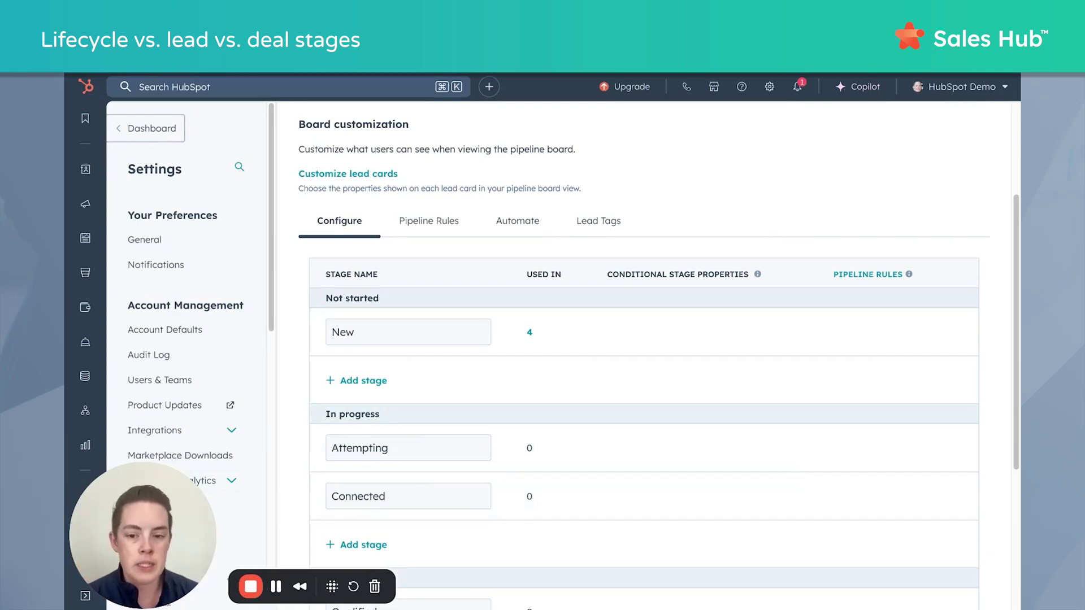
key("Tab")
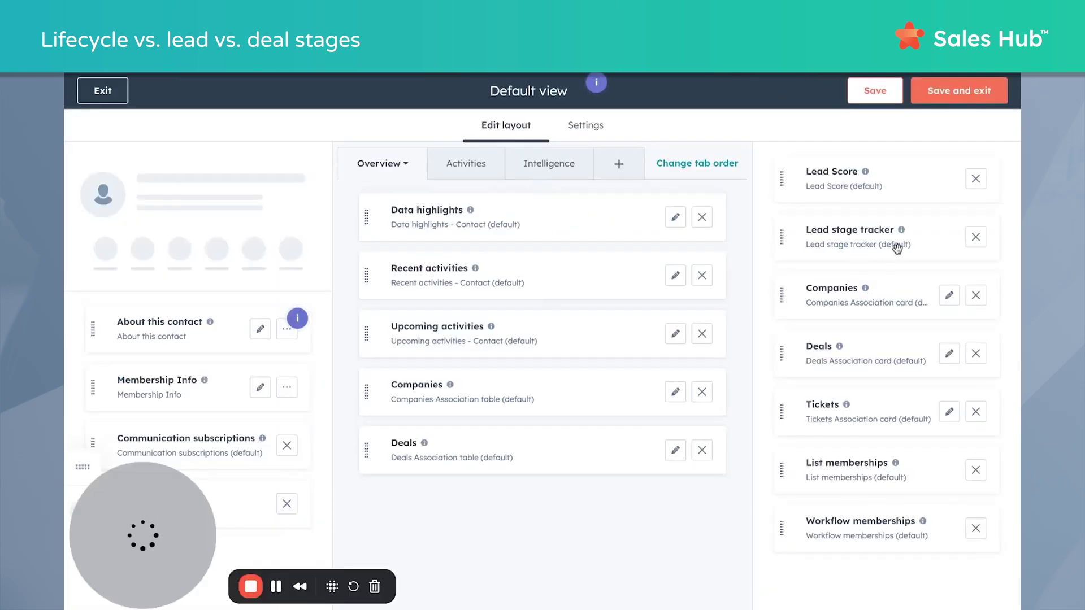
mouse_move(886, 260)
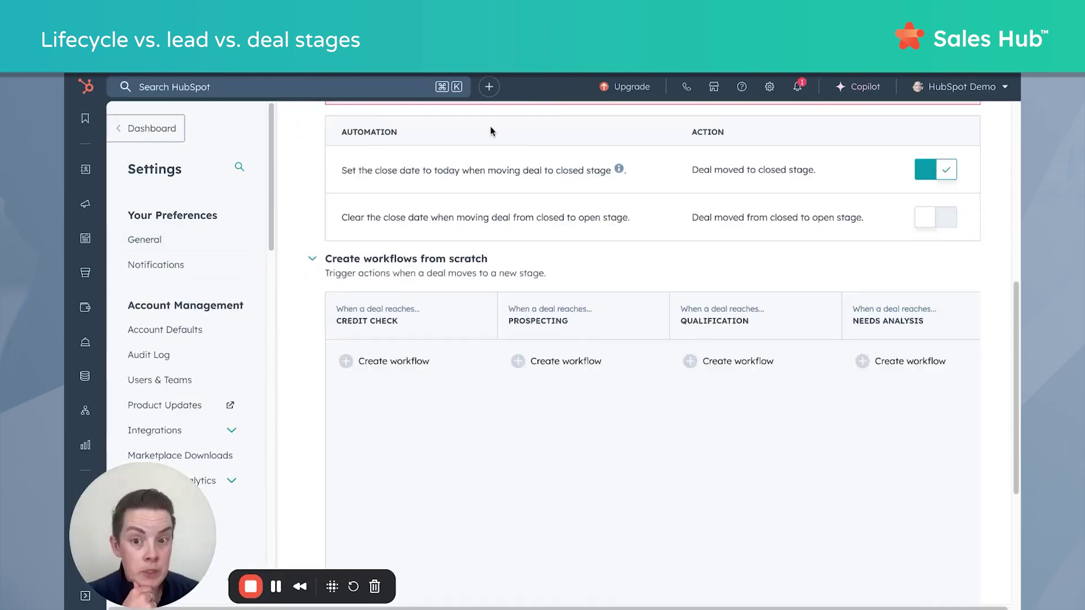
Step: Review the Sales Pipeline's deal stages and their win probabilities
scroll(490, 126, "up", 5)
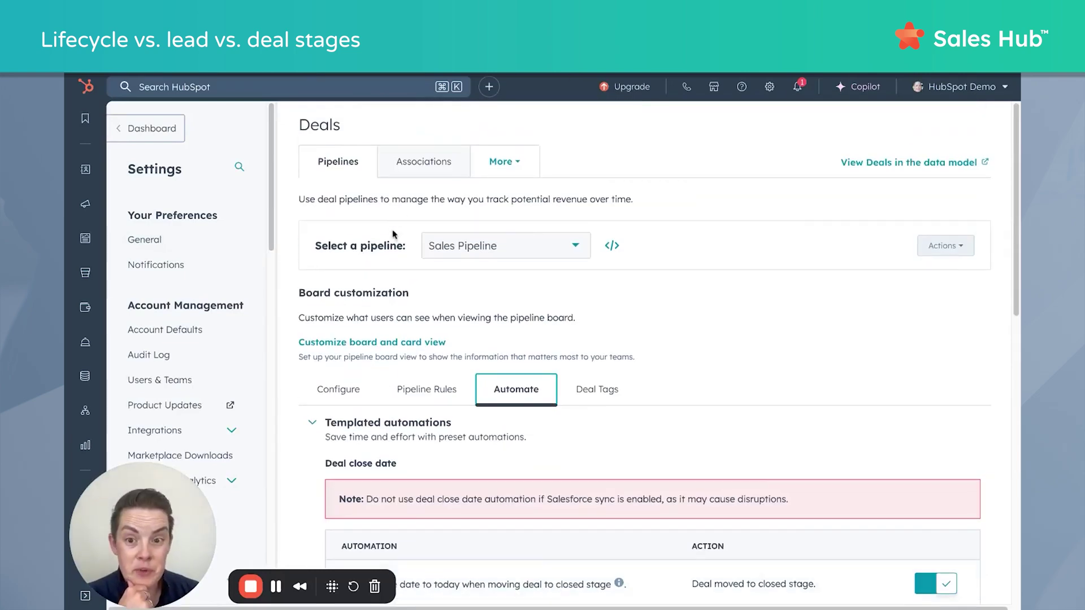
scroll(496, 342, "down", 2)
left_click(361, 281)
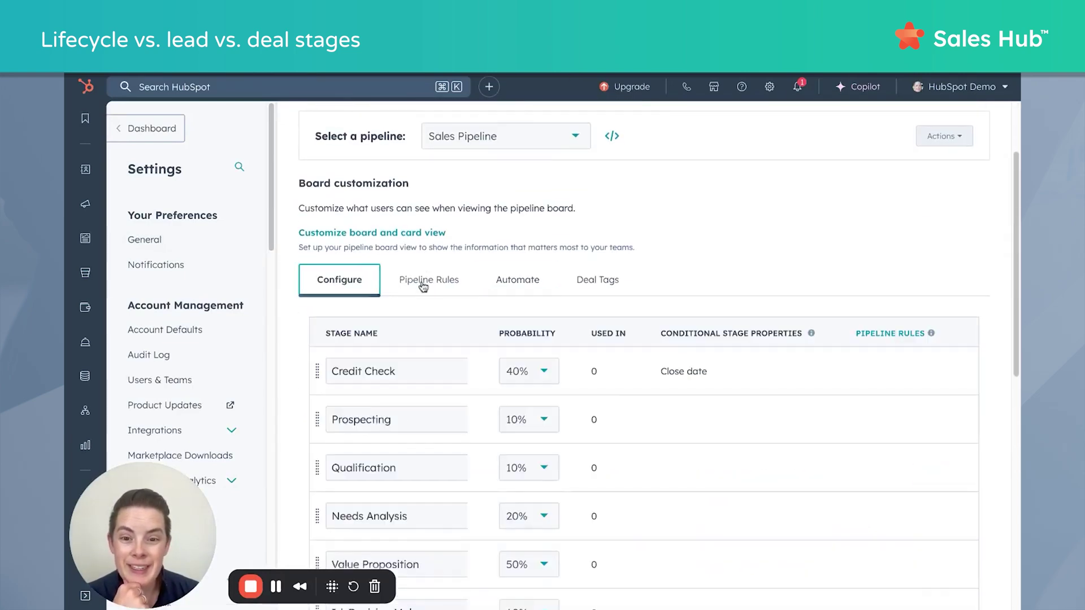
scroll(427, 282, "down", 3)
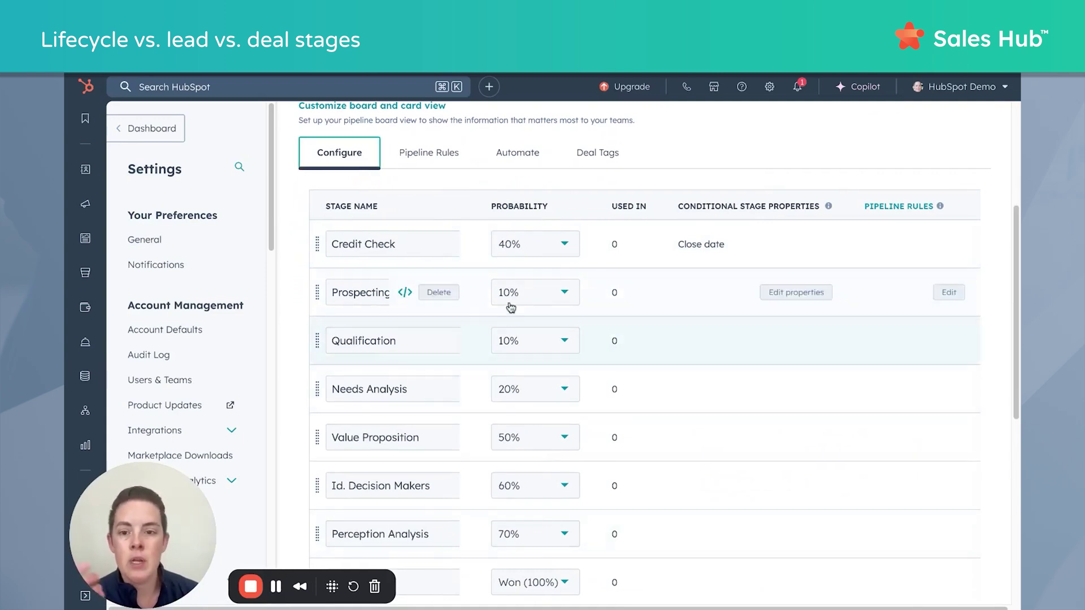
scroll(481, 270, "down", 1)
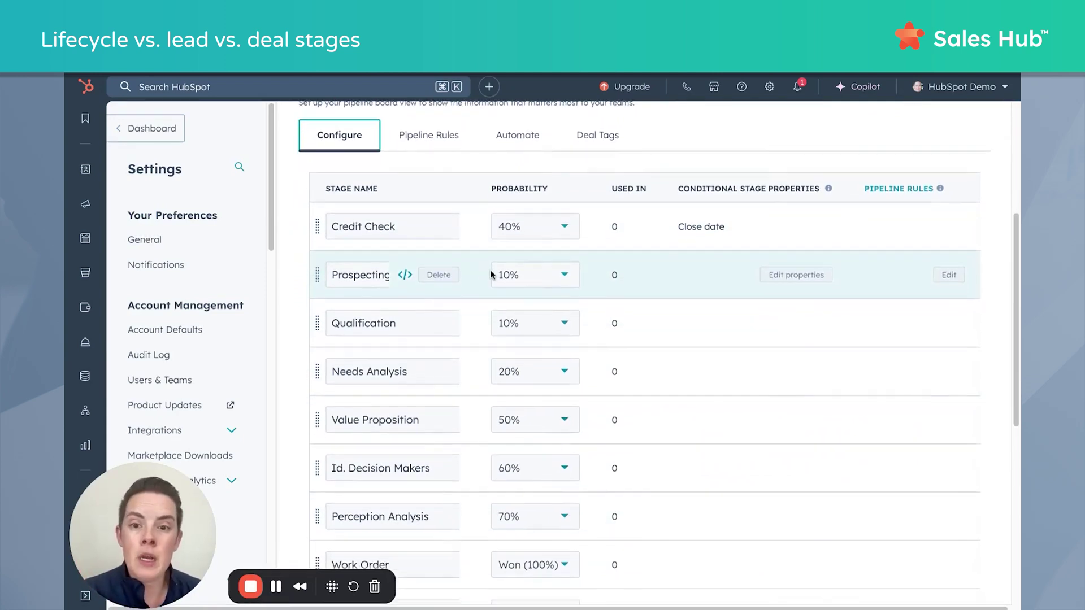
scroll(490, 275, "up", 2)
scroll(491, 274, "up", 2)
Step: Check the available deal pipelines, keep Sales Pipeline, and review the lifecycle stage settings
left_click(491, 157)
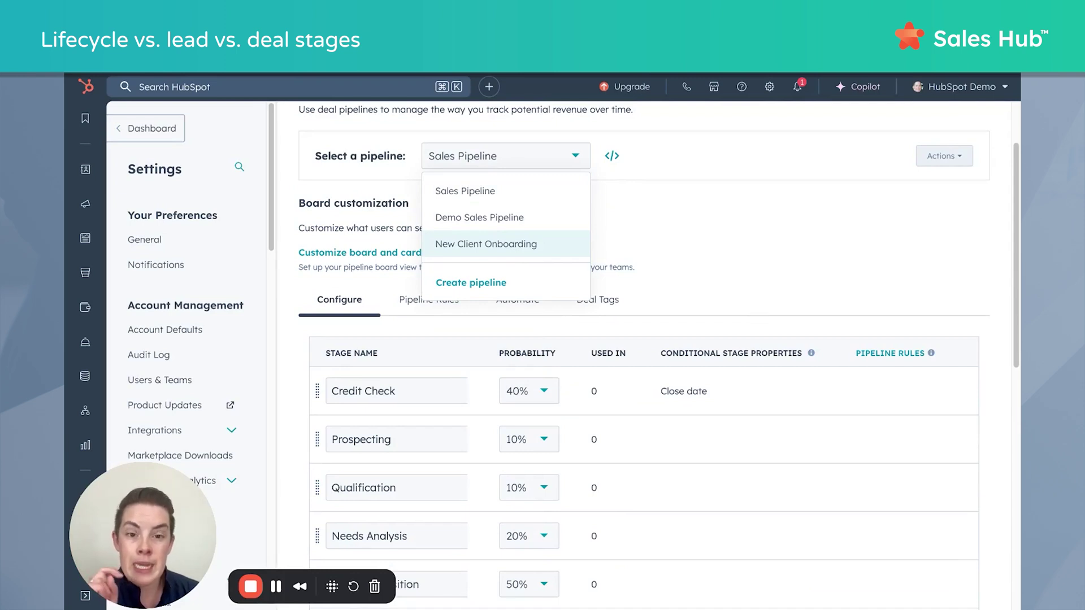
left_click(766, 292)
scroll(604, 339, "down", 1)
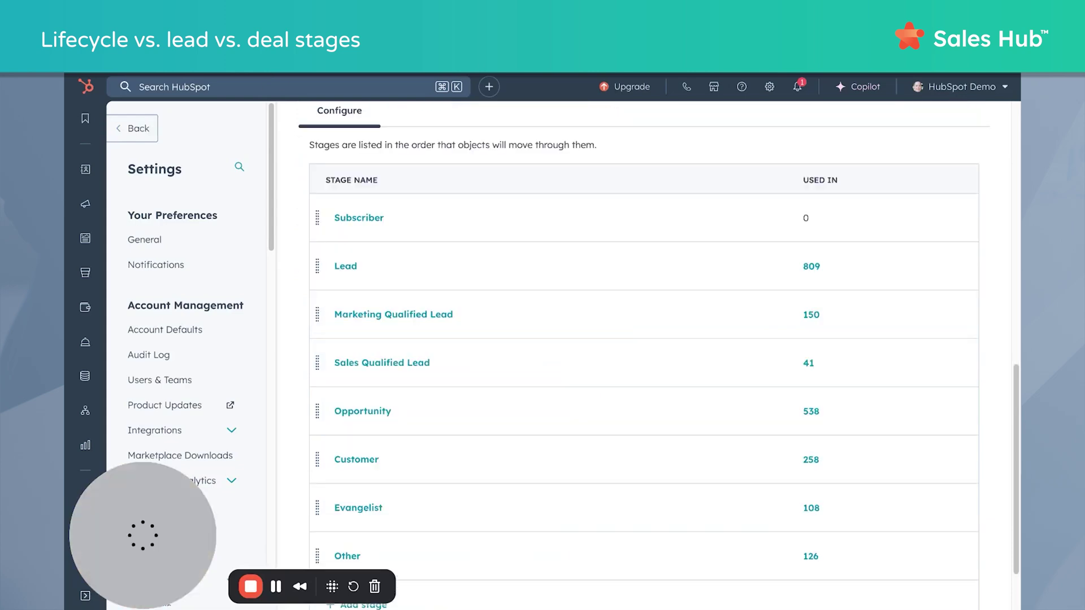
scroll(452, 378, "up", 8)
scroll(453, 378, "up", 1)
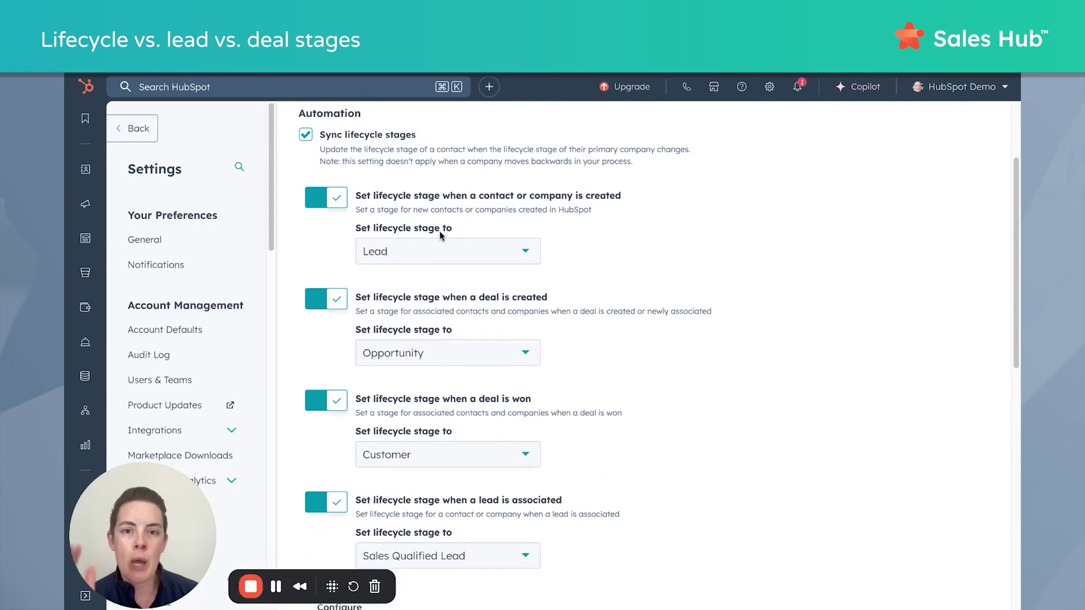
scroll(546, 230, "down", 1)
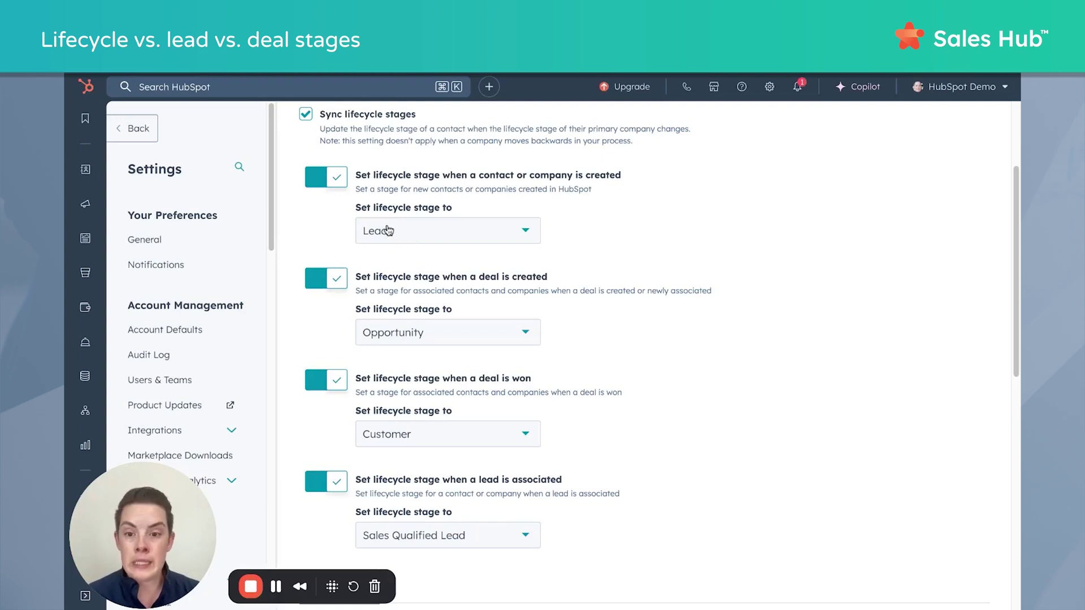
left_click(331, 182)
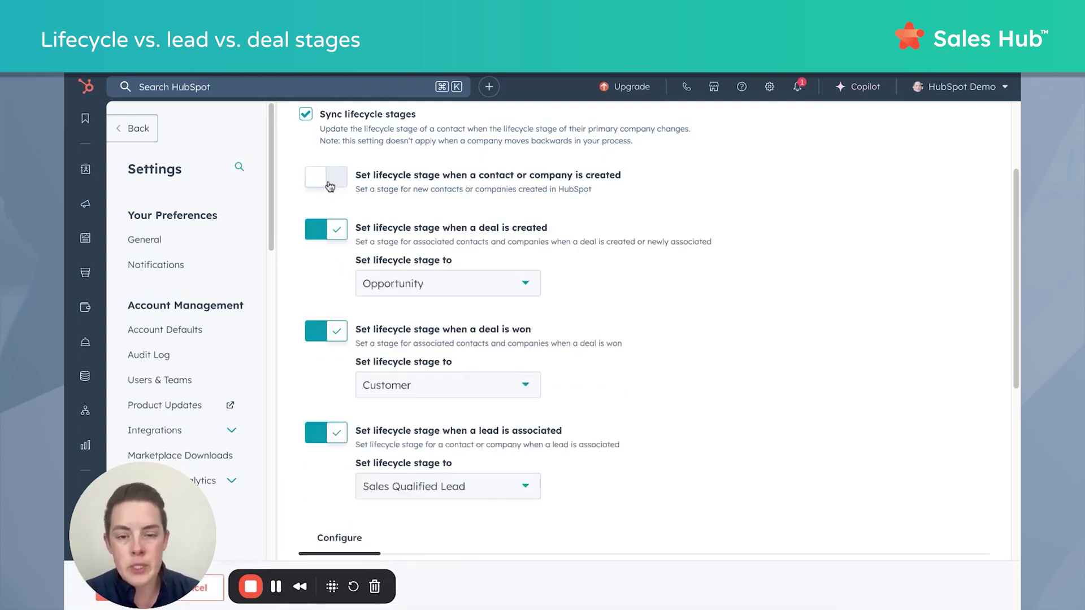
left_click(330, 182)
left_click(439, 239)
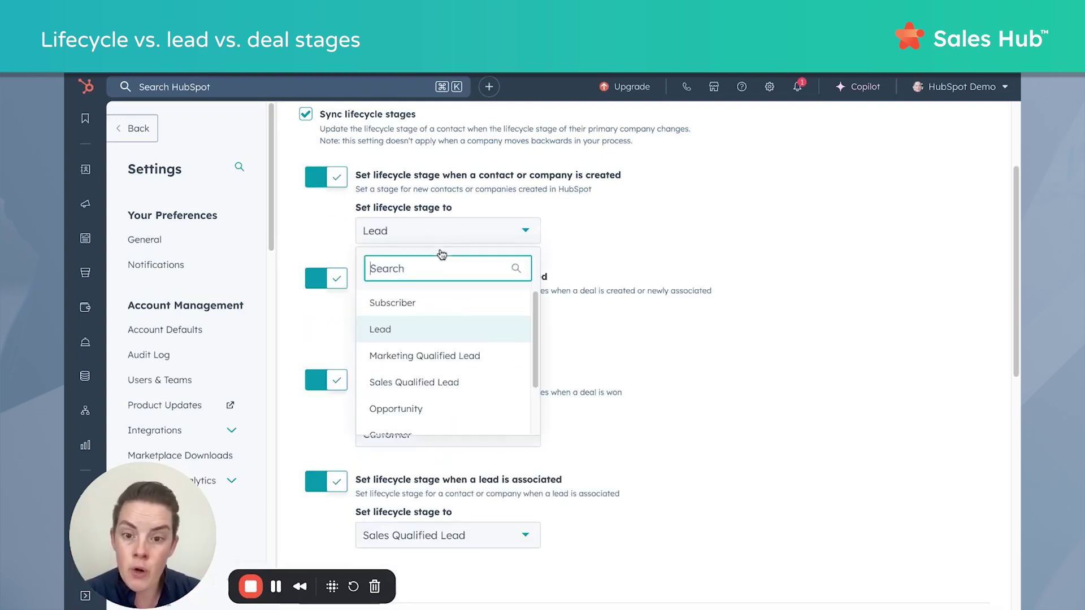
left_click(485, 242)
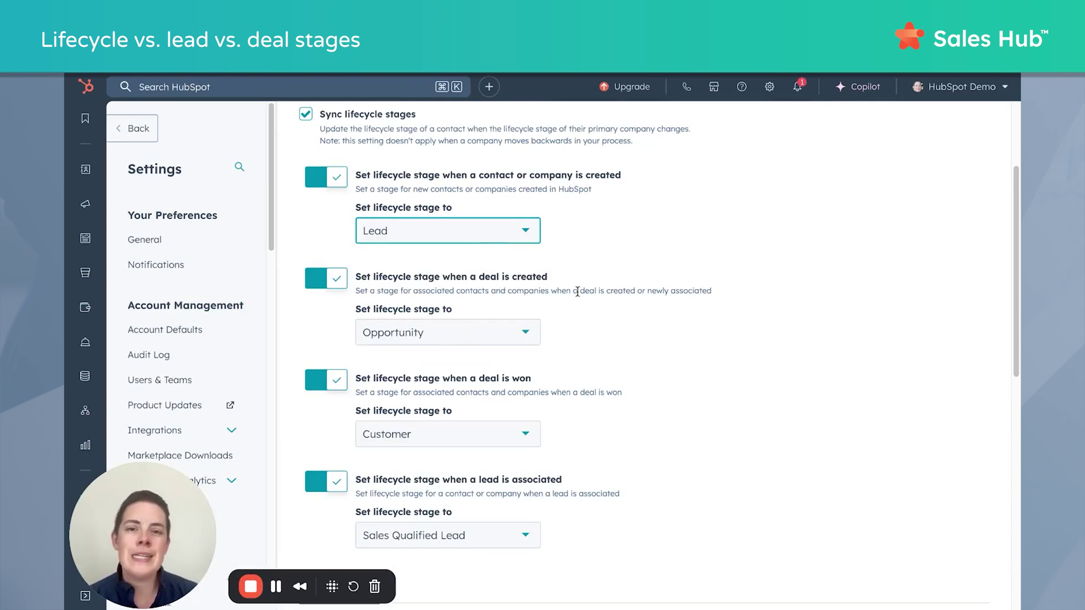
left_click(390, 338)
left_click(469, 334)
scroll(469, 333, "down", 3)
left_click_drag(476, 303, 532, 303)
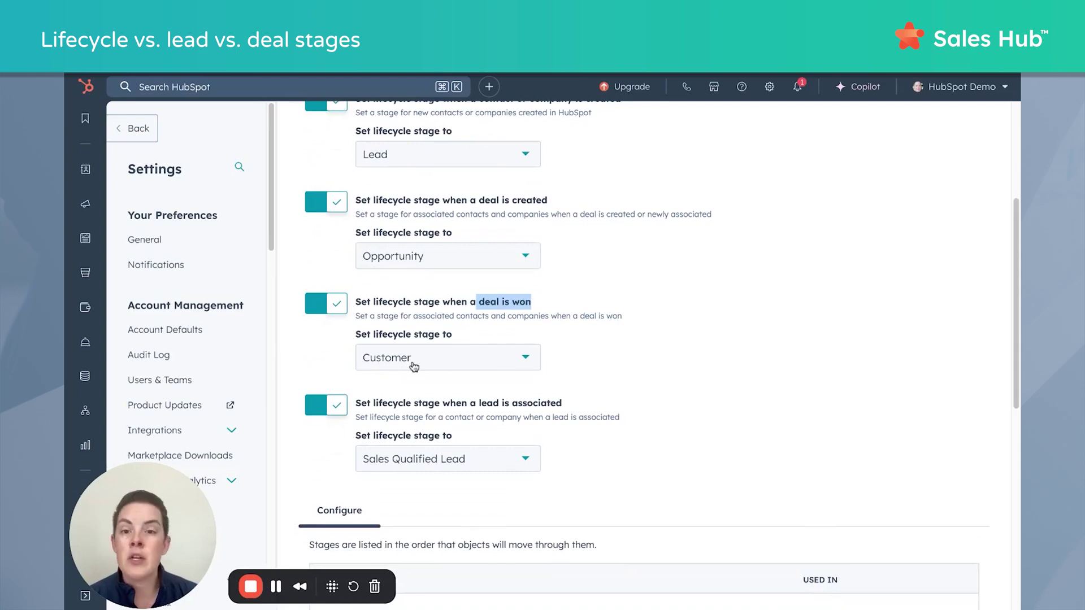
left_click(544, 312)
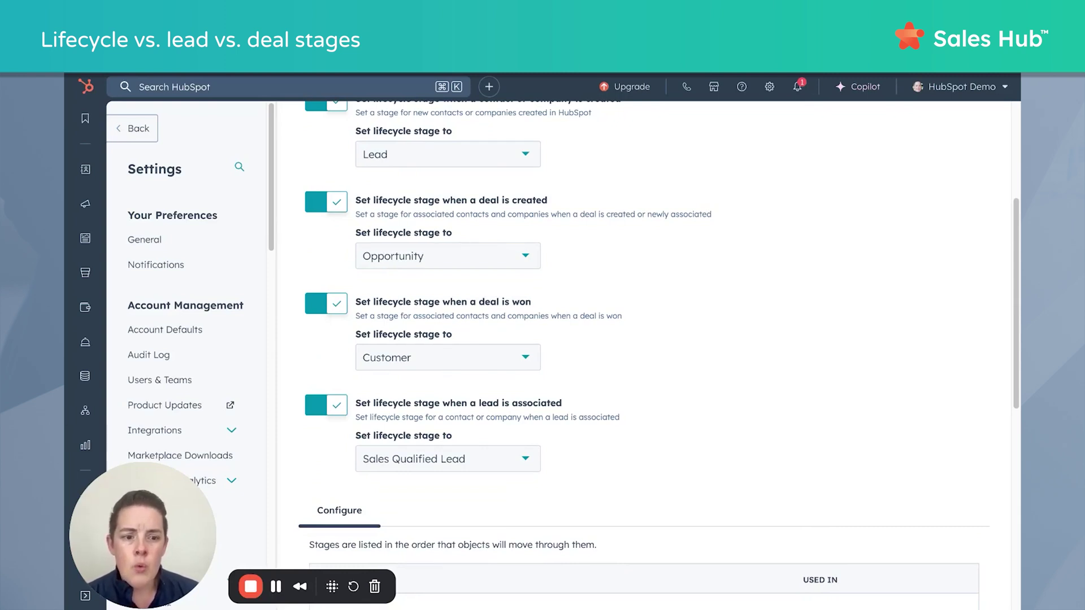
Step: Check which lifecycle stage is set when a lead is associated, such as Sales Qualified Lead
scroll(501, 423, "down", 2)
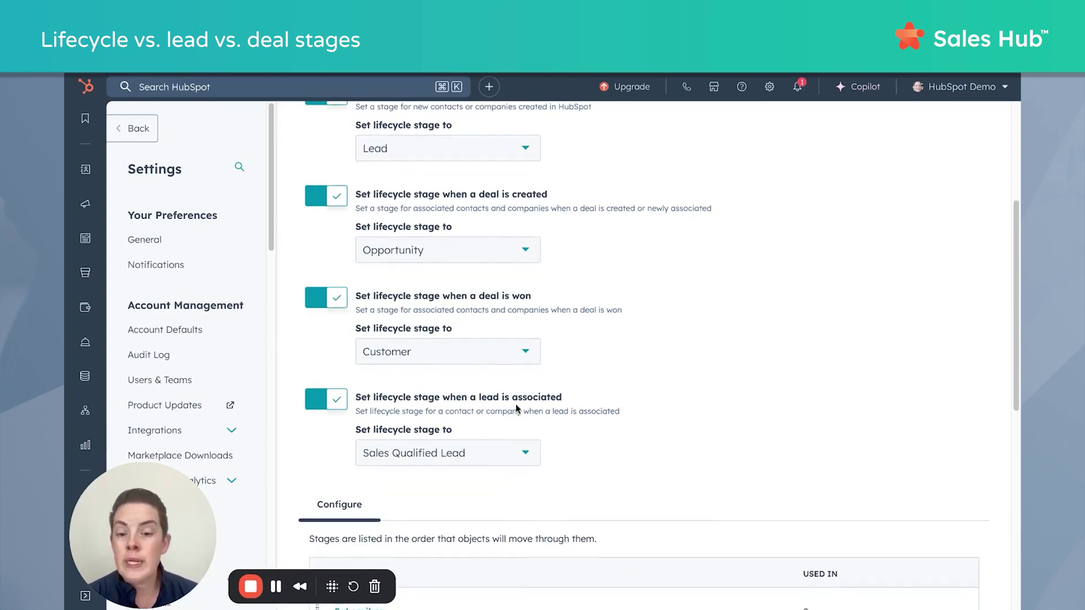
left_click(458, 389)
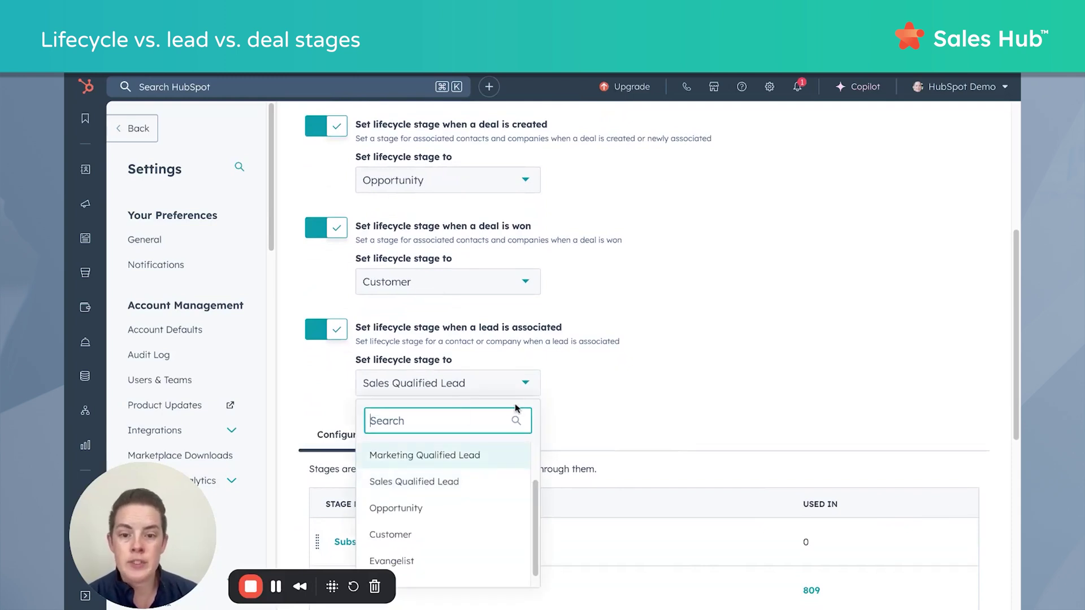
left_click(528, 384)
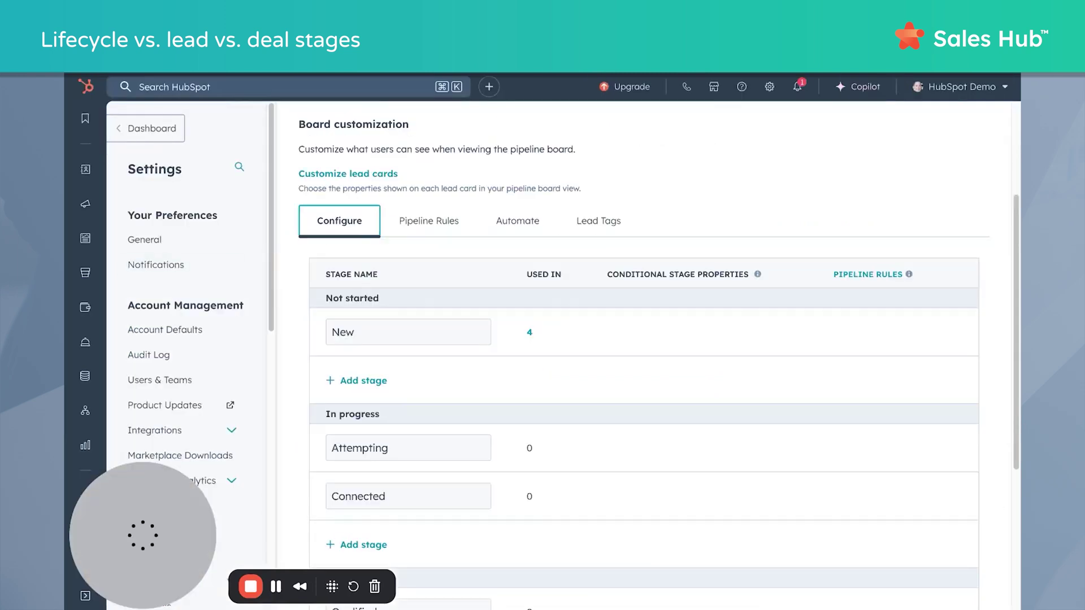
Step: Review the lead pipeline rules, noting that Qualified leads require an associated deal
left_click(441, 221)
scroll(571, 274, "down", 1)
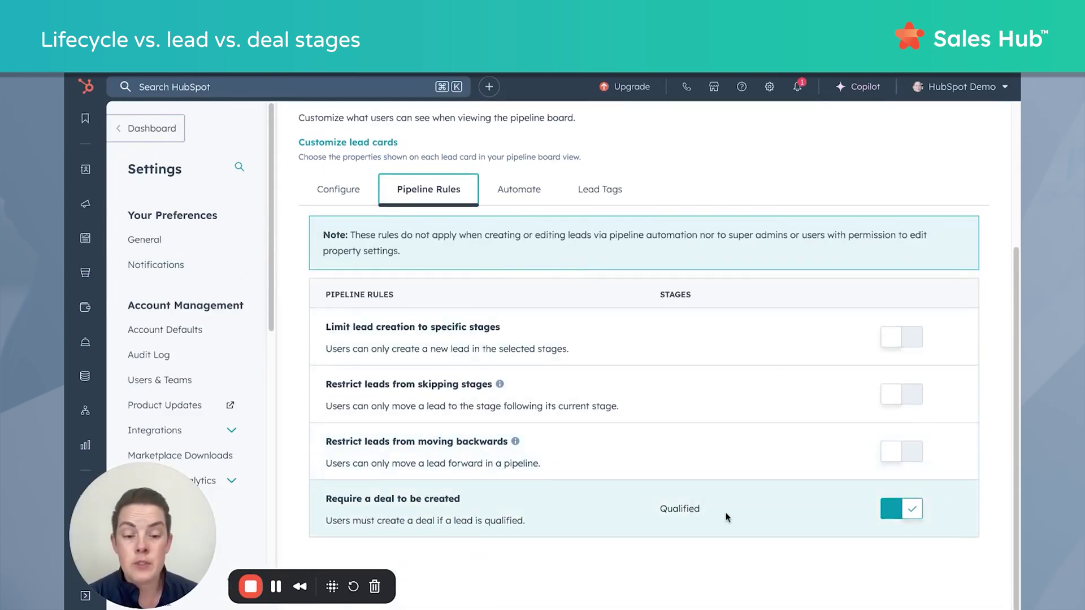
double_click(692, 509)
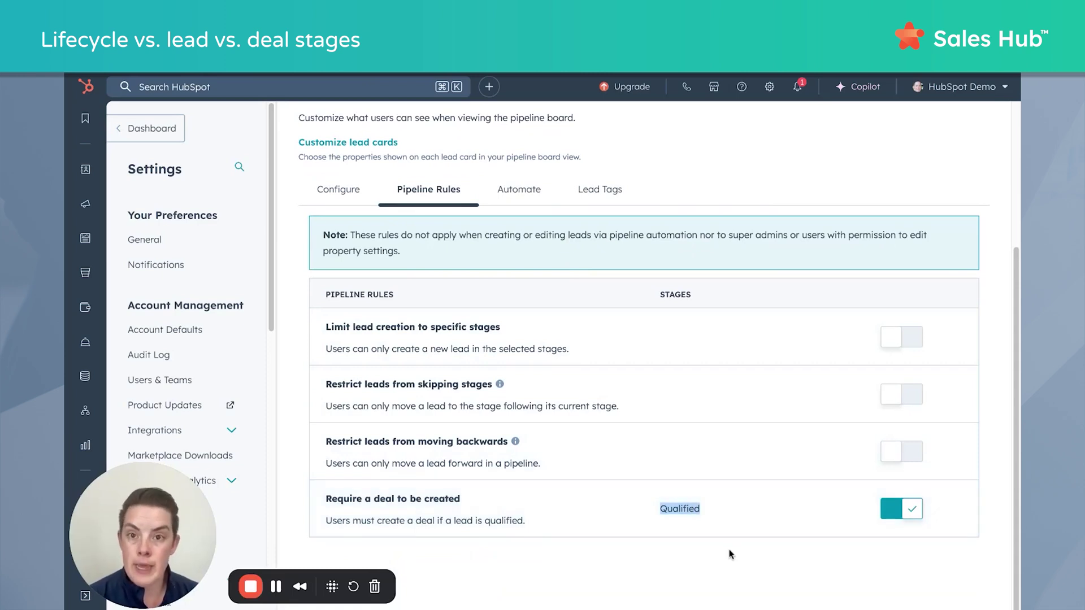
left_click(728, 527)
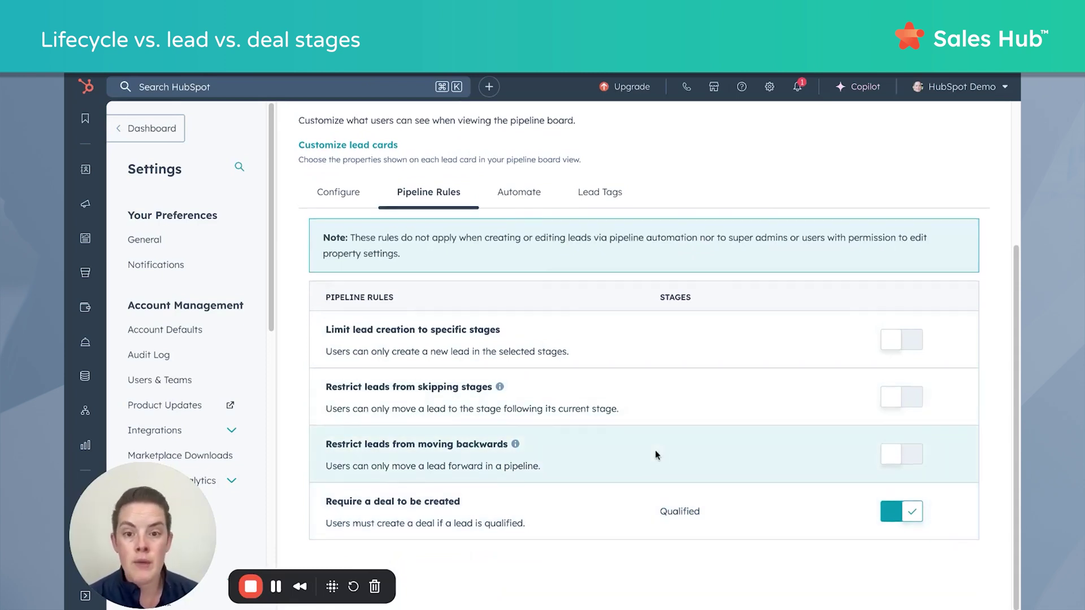
left_click(519, 192)
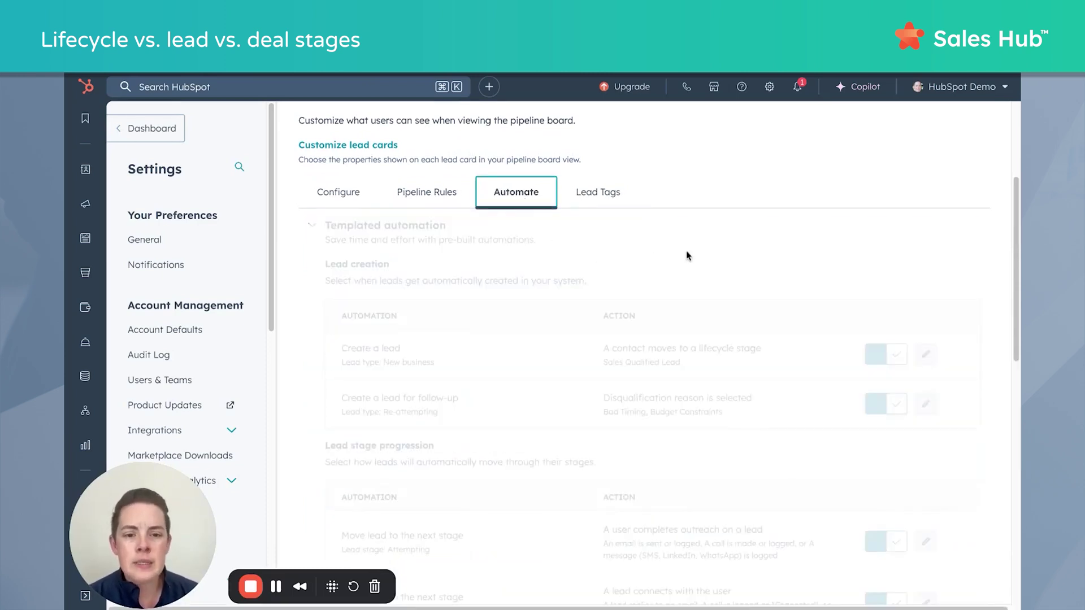
Step: Walk through the lead automations that move leads to Attempting and Connected
scroll(745, 259, "down", 3)
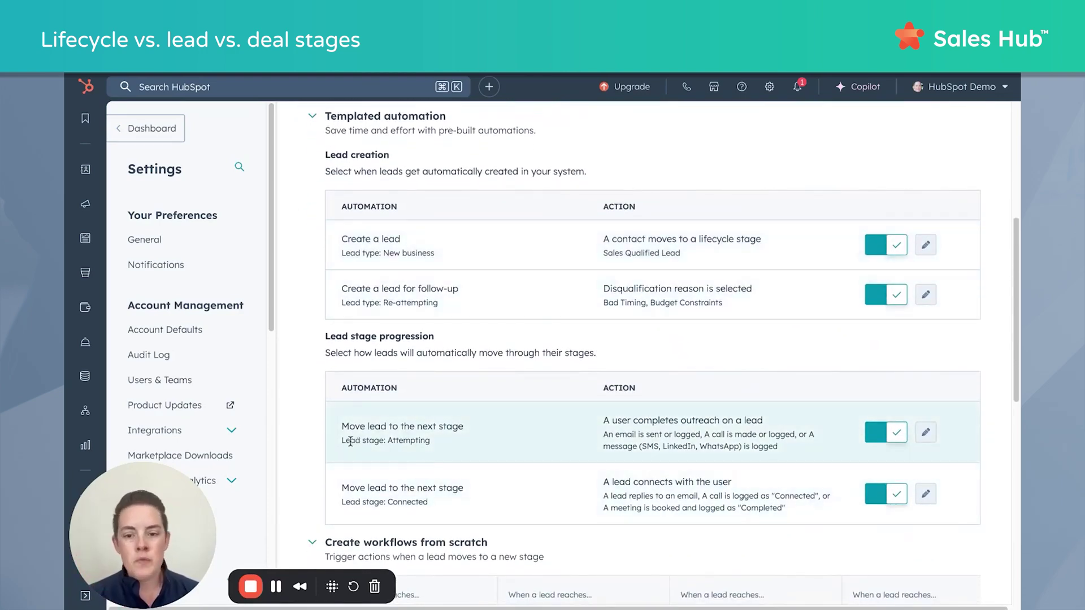
double_click(401, 440)
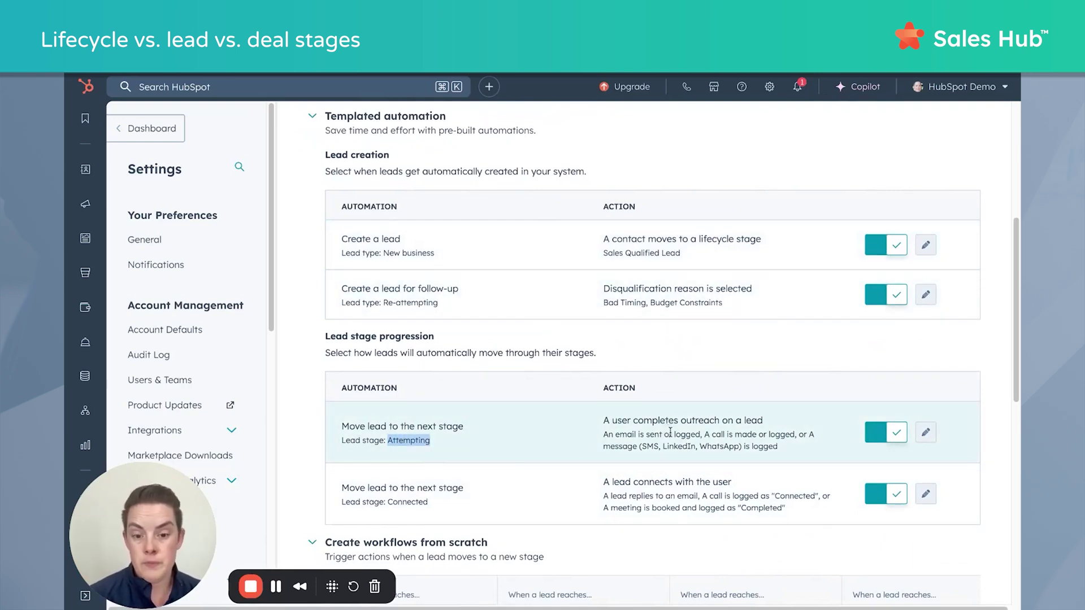
double_click(409, 502)
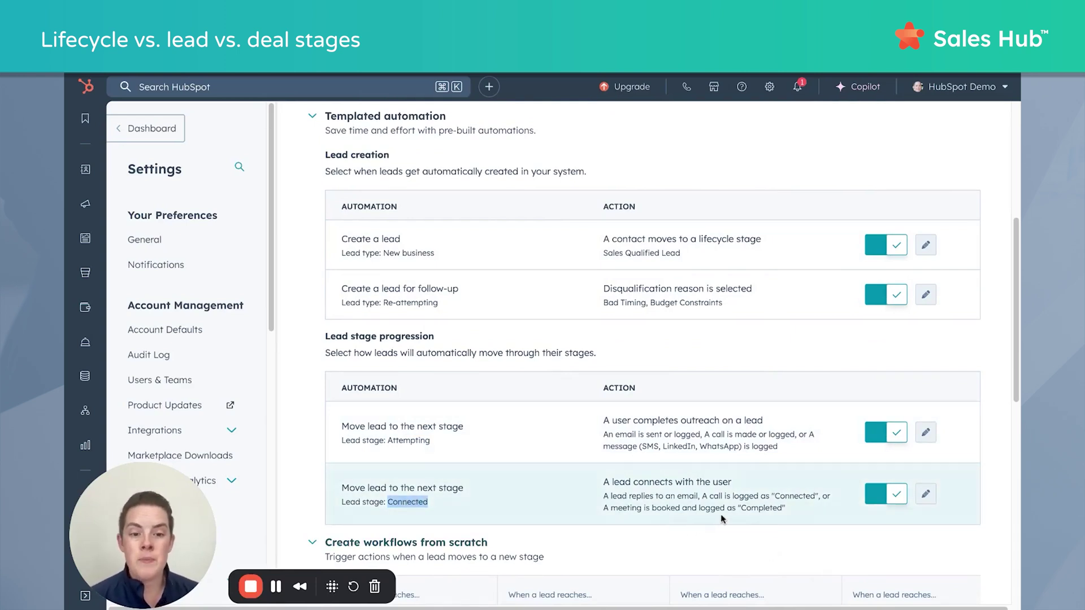
left_click(457, 500)
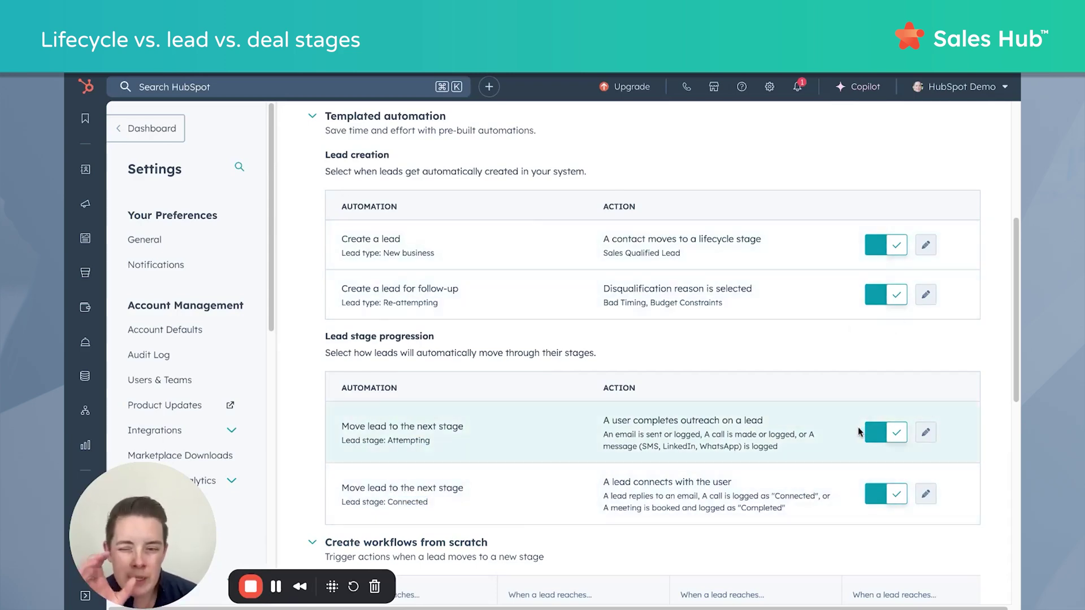
Step: Show the deal pipeline's automations, where closing a deal sets its close date to today
scroll(857, 431, "down", 5)
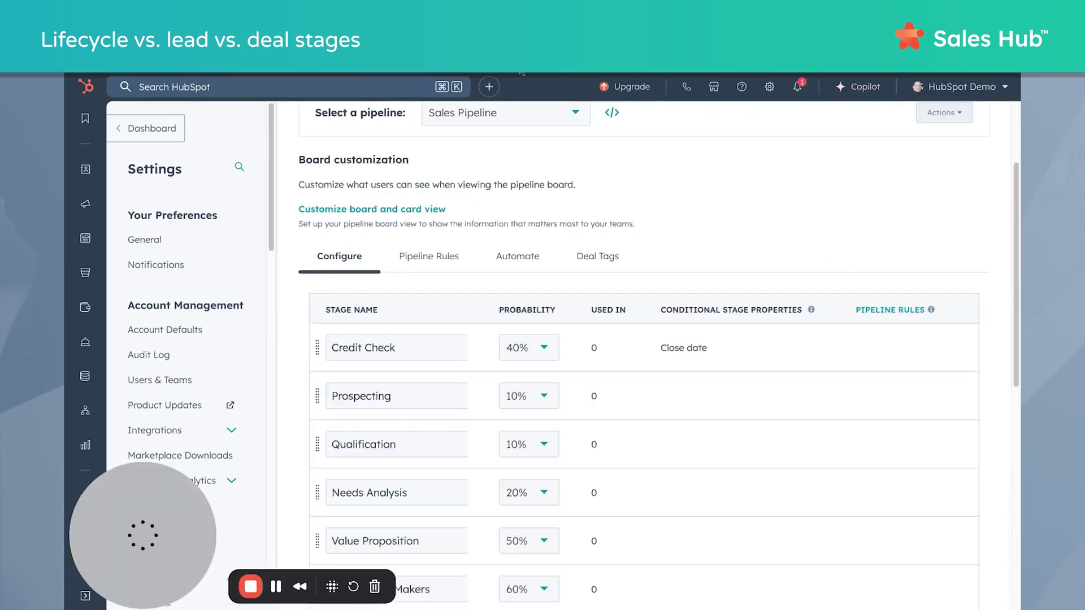
left_click(518, 256)
scroll(662, 446, "down", 5)
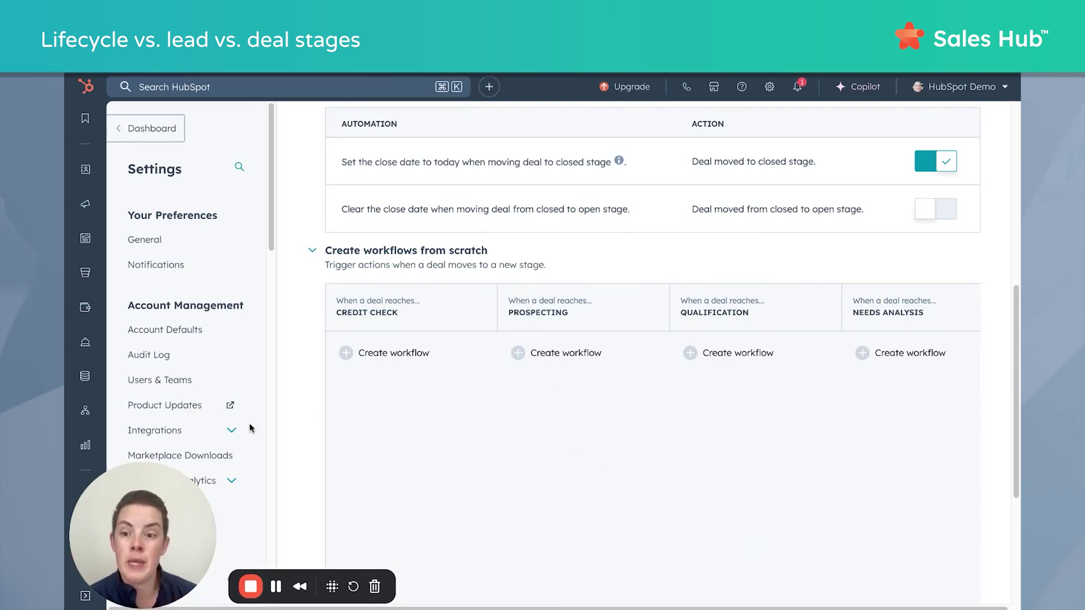
Step: Return to the Sales Pipeline stage table and review probabilities such as Credit Check at 40%
mouse_move(85, 411)
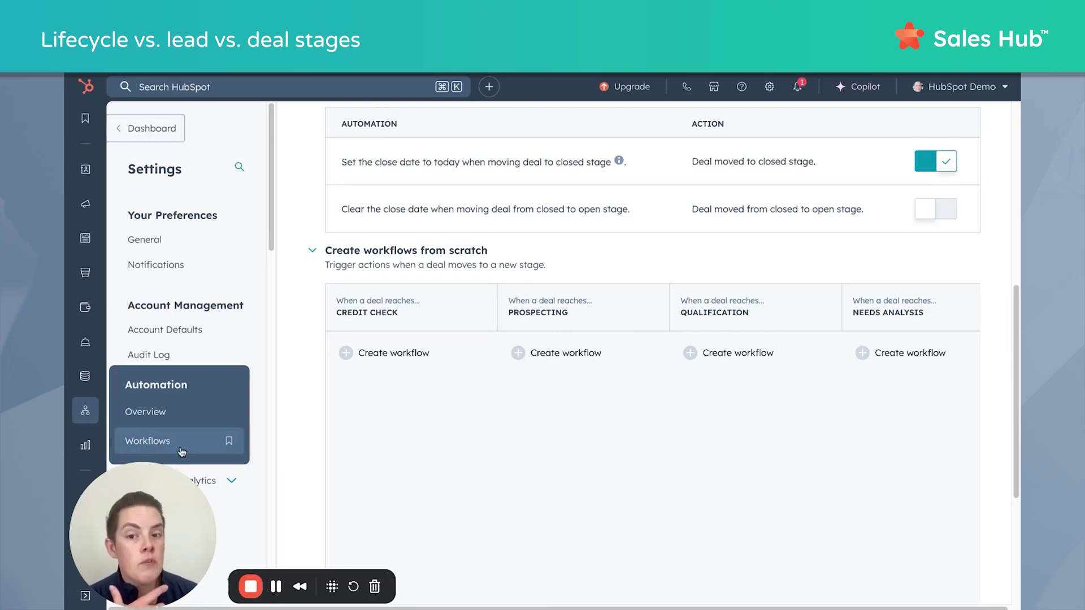
scroll(535, 318, "up", 1)
scroll(536, 319, "up", 1)
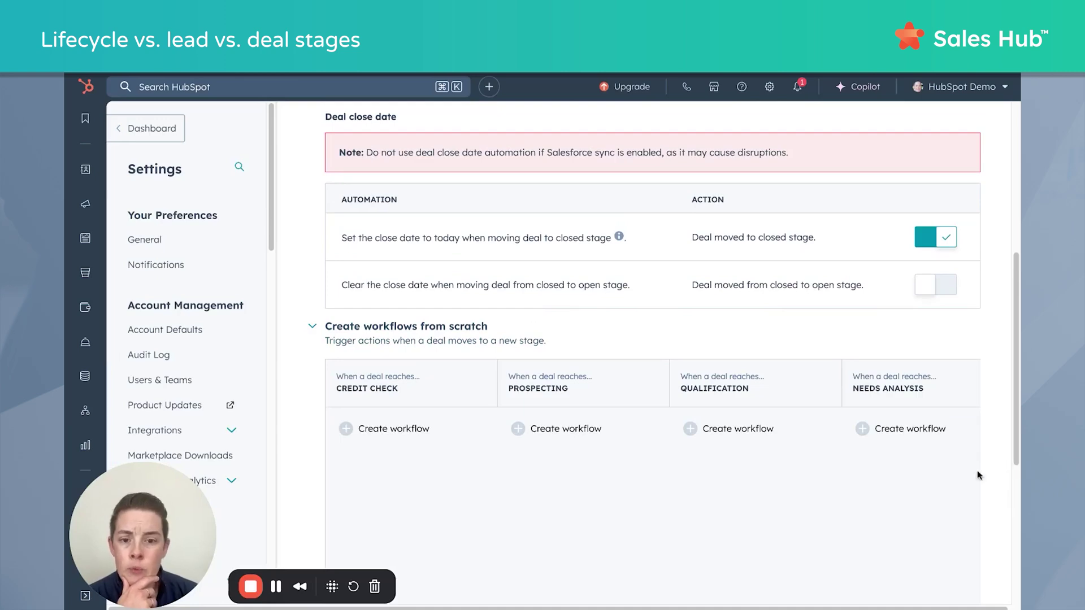
scroll(637, 412, "up", 6)
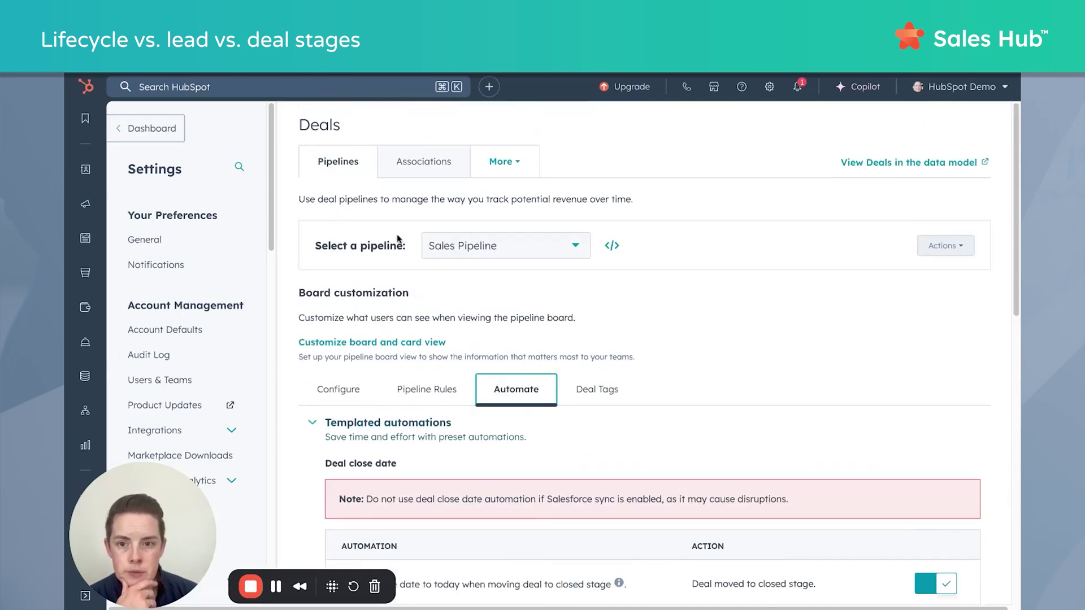
left_click(345, 387)
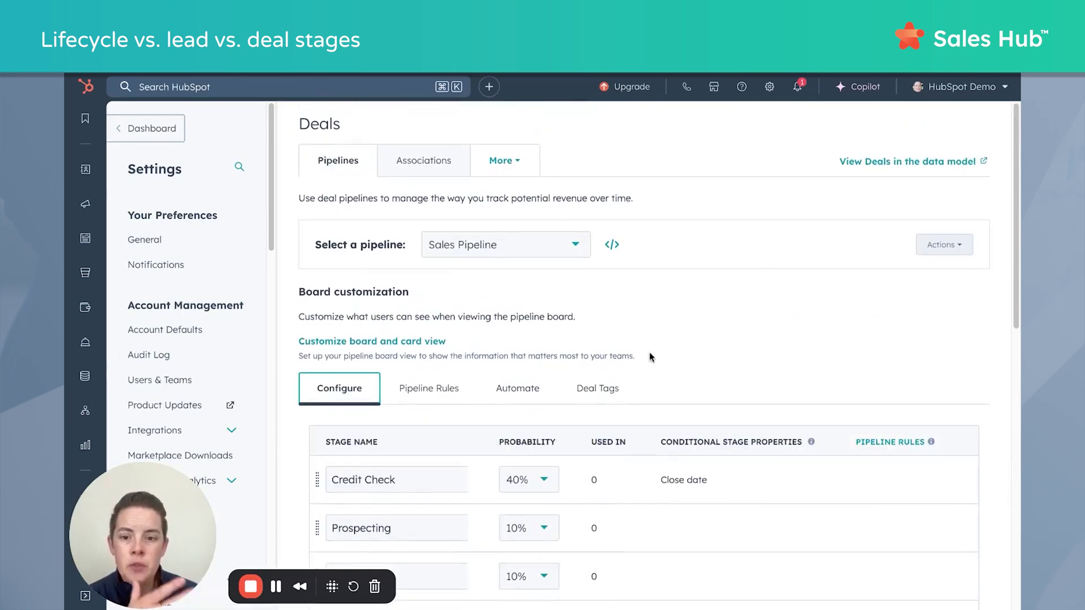
scroll(649, 351, "down", 6)
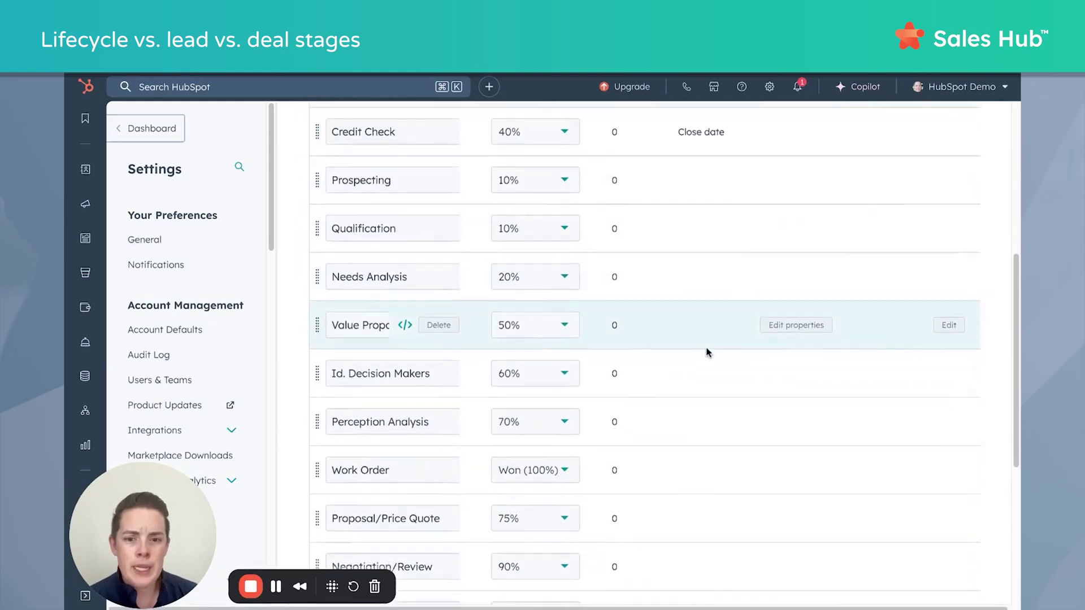
scroll(704, 347, "down", 4)
scroll(704, 348, "up", 8)
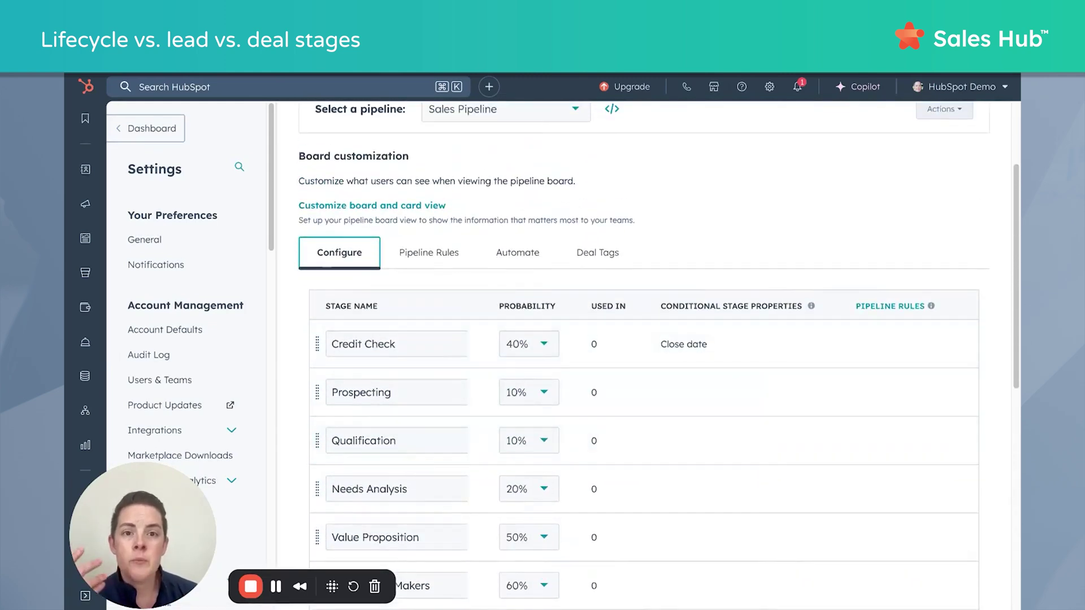